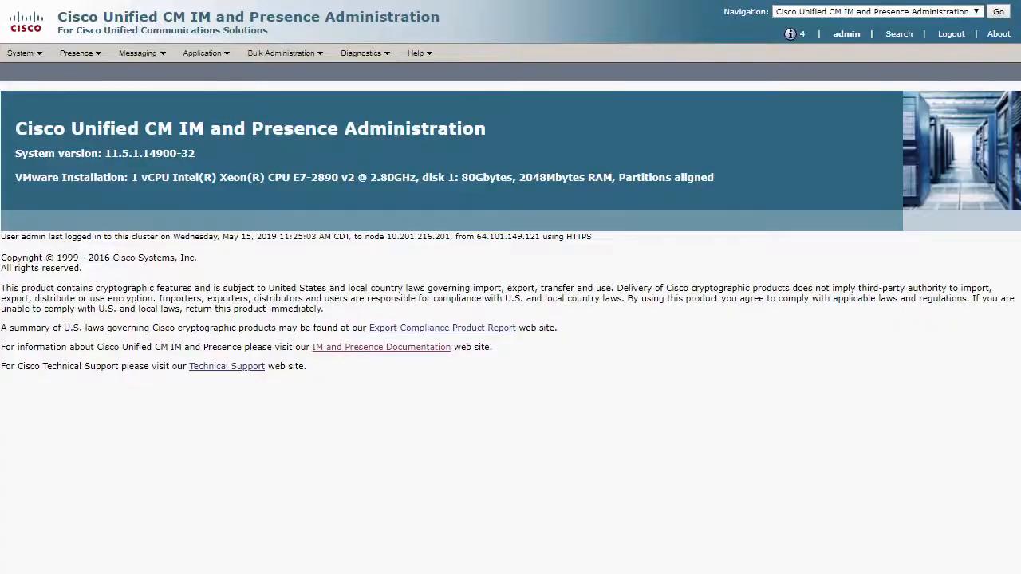
Switch to Cisco Unified IM and Presence OS Administration and log in with the prefilled administrator credentials
click(913, 12)
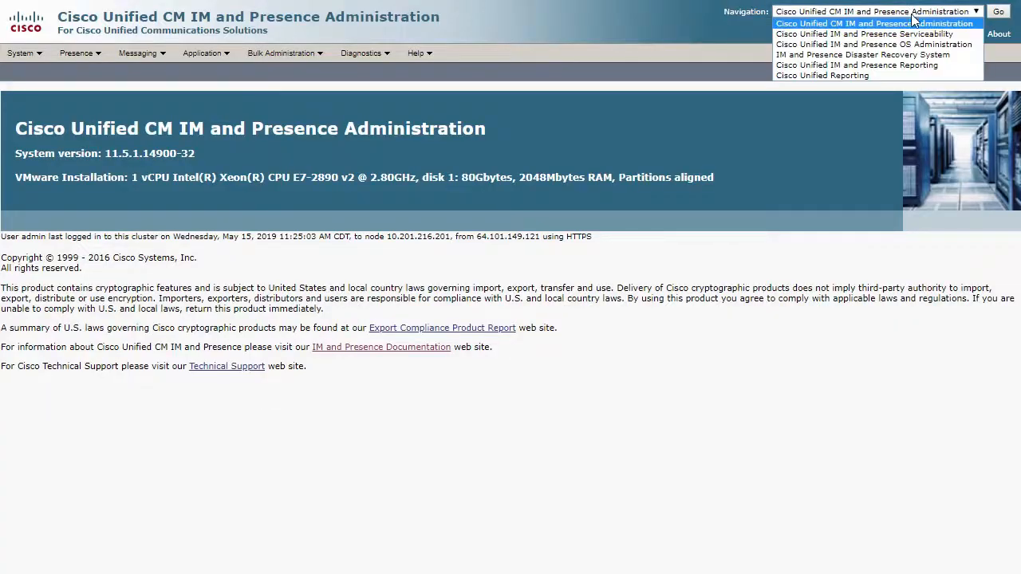
click(909, 44)
click(998, 12)
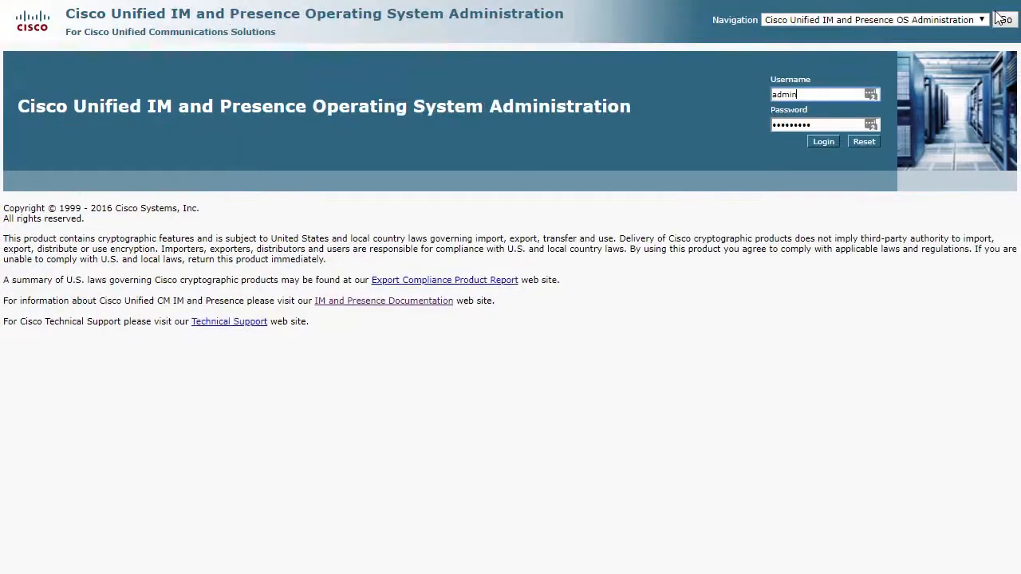
click(826, 145)
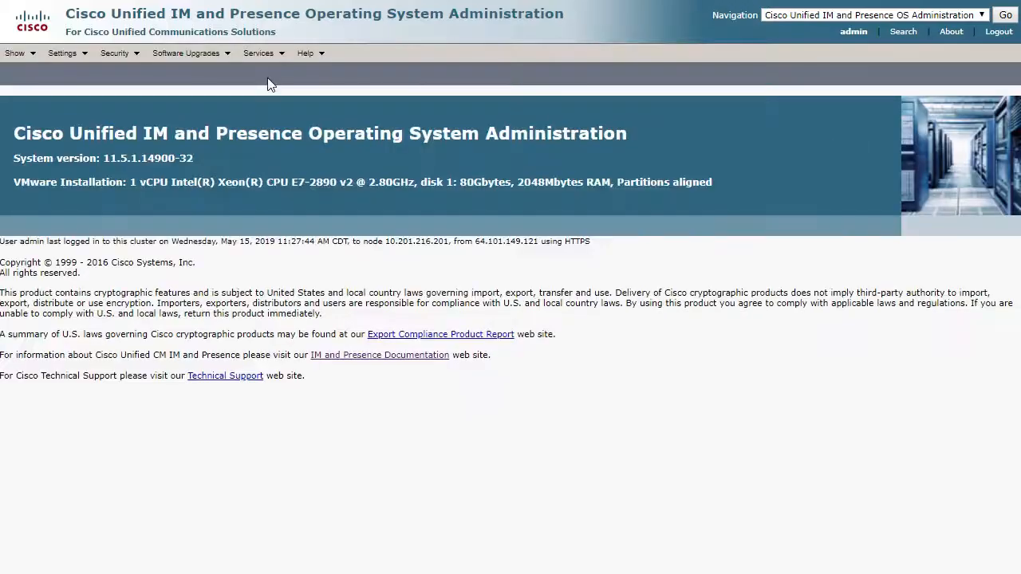
Open the certificate management list and find the certificates whose name begins with tomcat
click(128, 69)
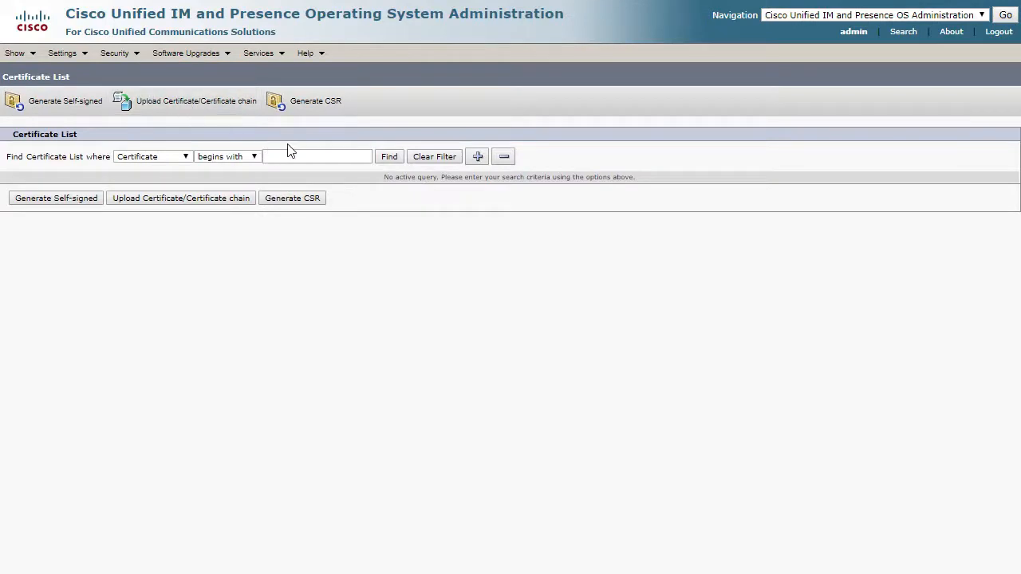
click(295, 156)
click(303, 189)
click(391, 157)
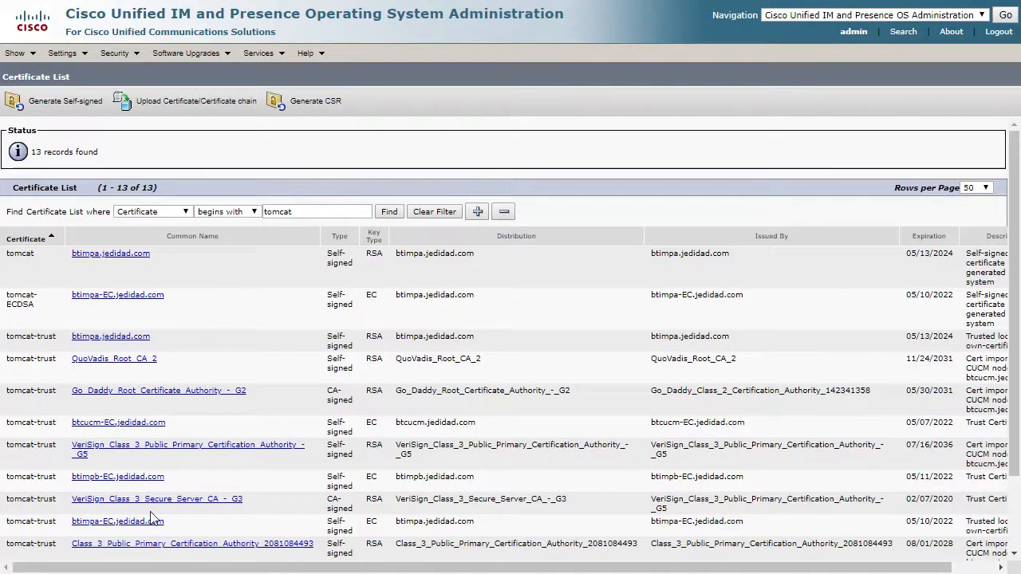
Open the btimpa.jedidad.com tomcat-trust certificate's details and examine its serial number
click(111, 338)
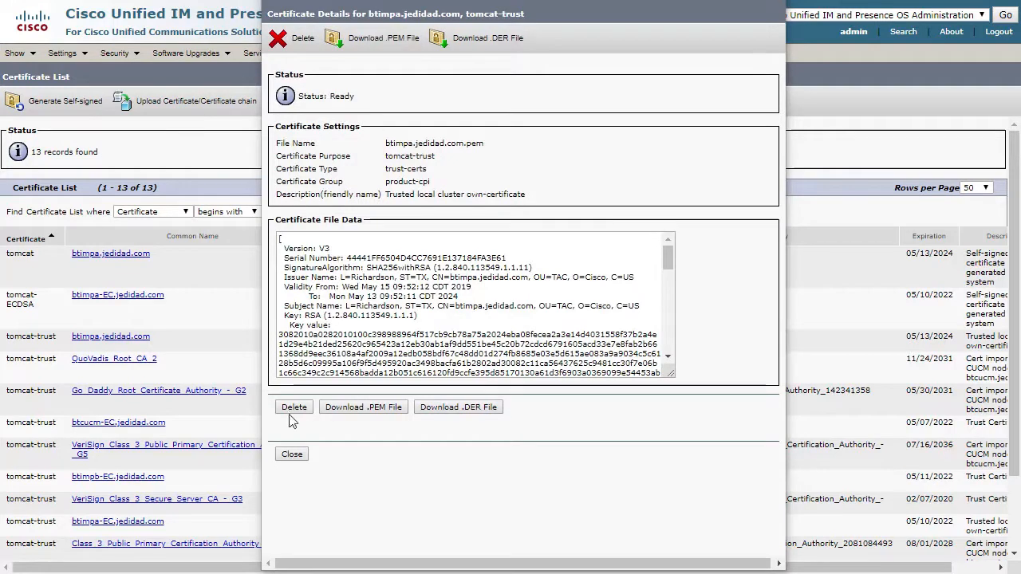
double_click(402, 258)
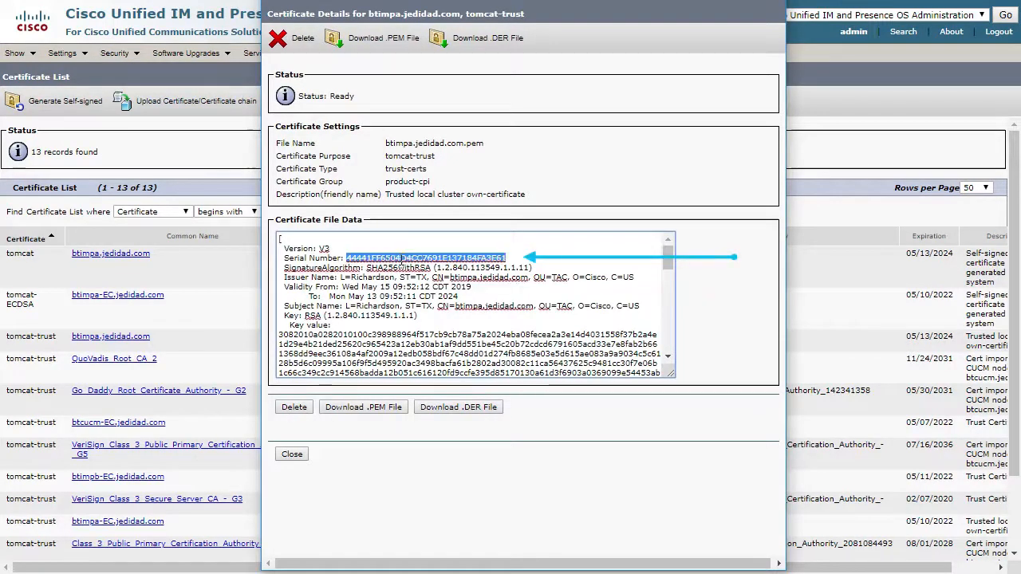
click(520, 258)
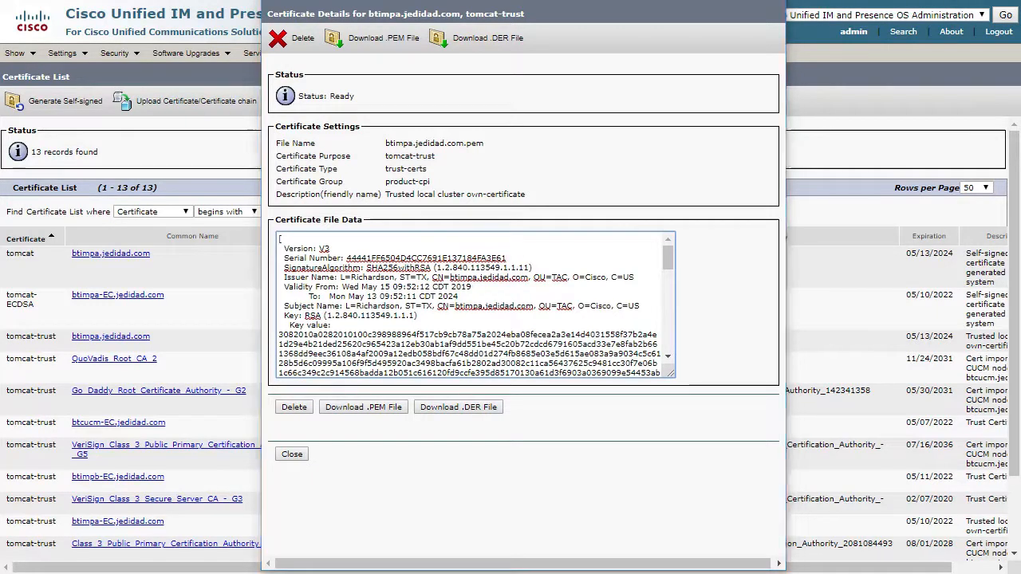
Switch to the PuTTY session and execute "run sql select * from cuptrustcertificate"
key(alt+Tab)
text(run)
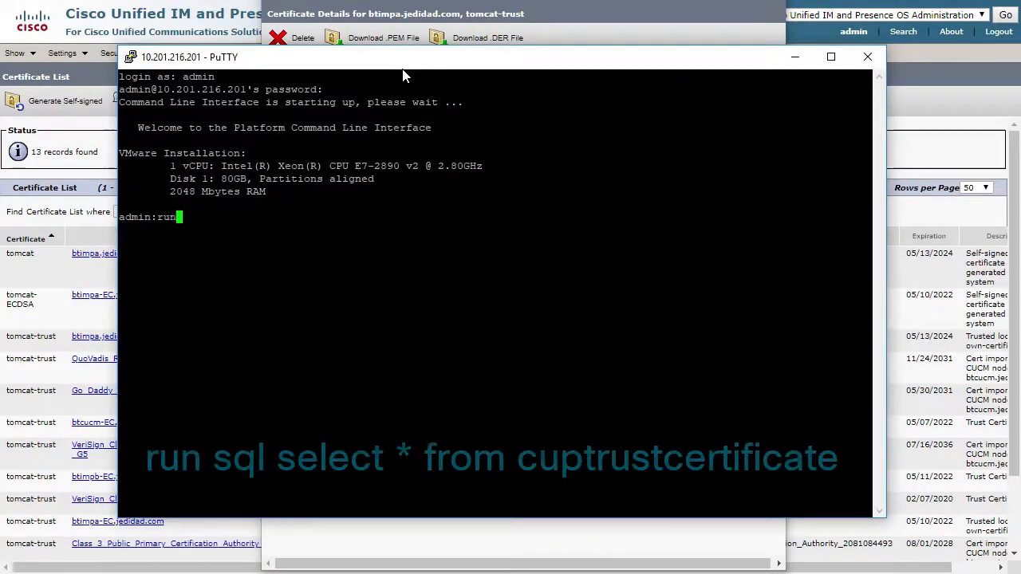
text( sql select )
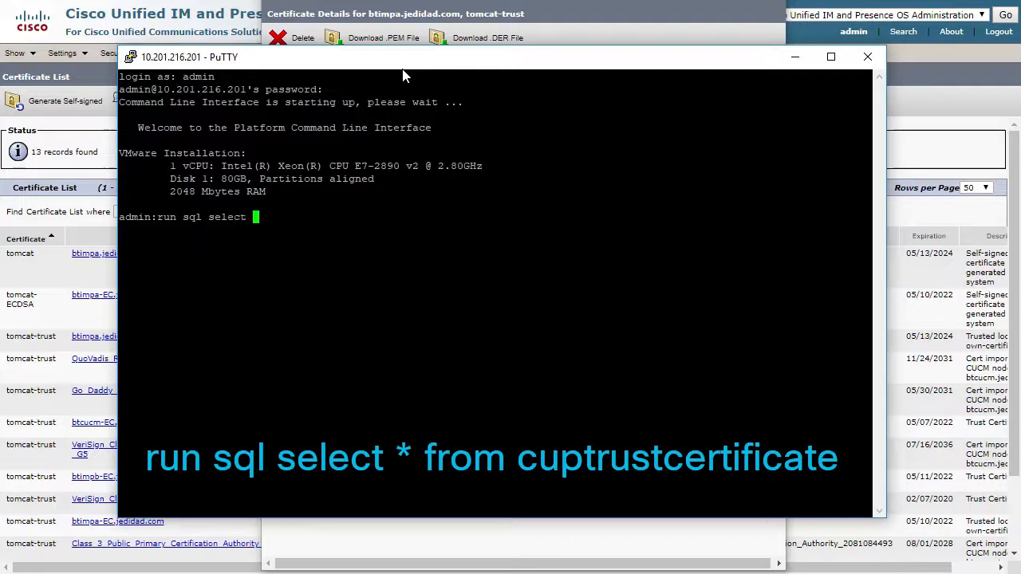
text(* from cuptrustcertificate)
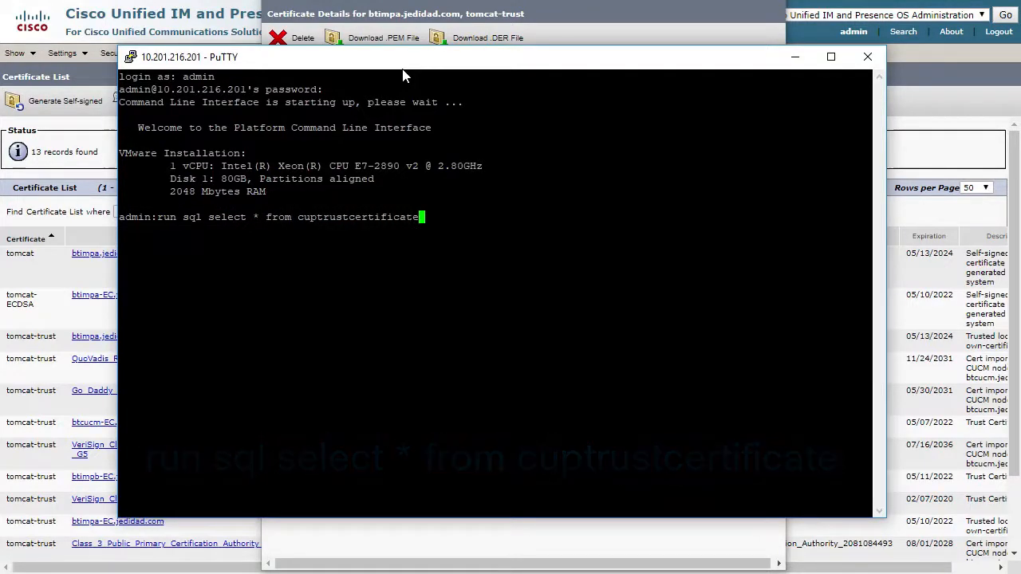
key(Return)
Copy the cuptrustcertificate output into a blank text editor file and highlight the fingerprint of tomcat's btimpa.jedidad.com.pem
drag(222, 510, 120, 214)
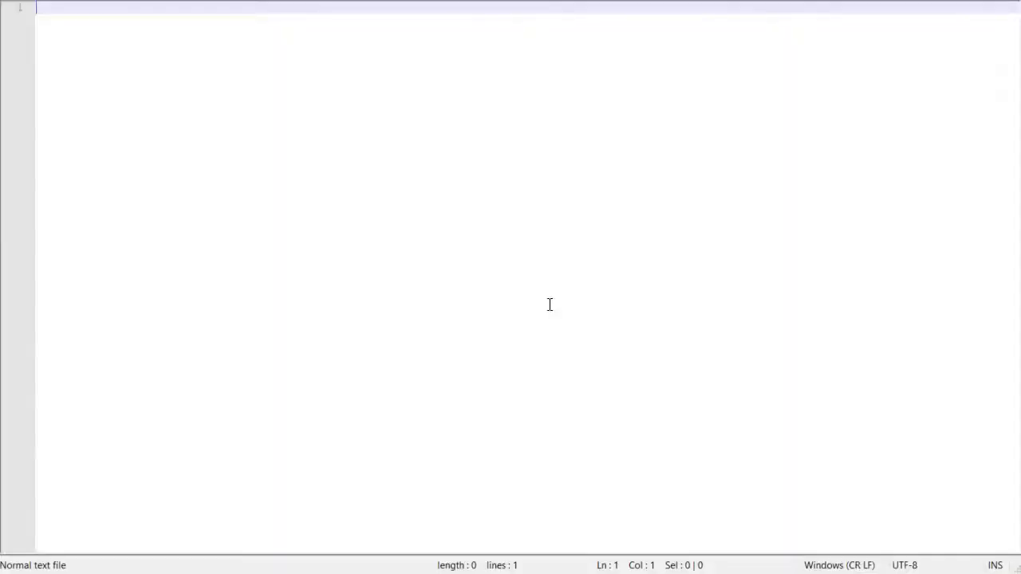
right_click(397, 209)
click(419, 244)
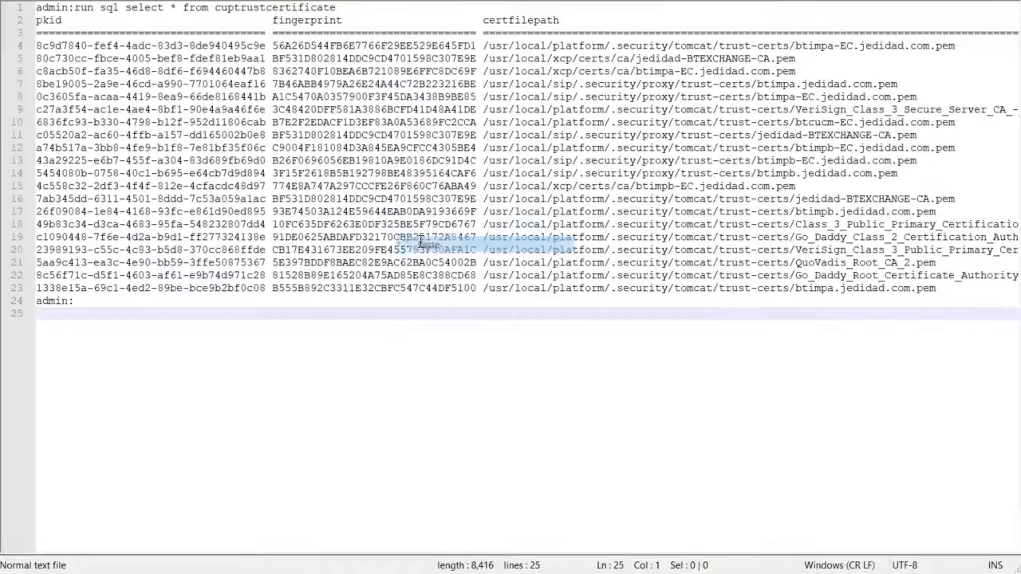
double_click(396, 289)
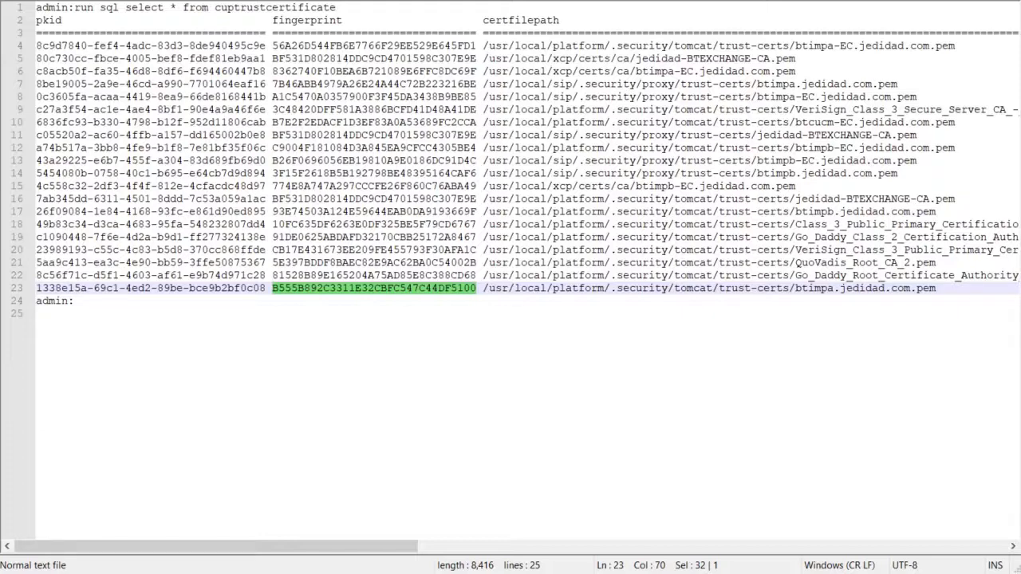
Switch back to the browser's certificate details and permanently delete the btimpa.jedidad.com tomcat-trust certificate
key(alt+Tab)
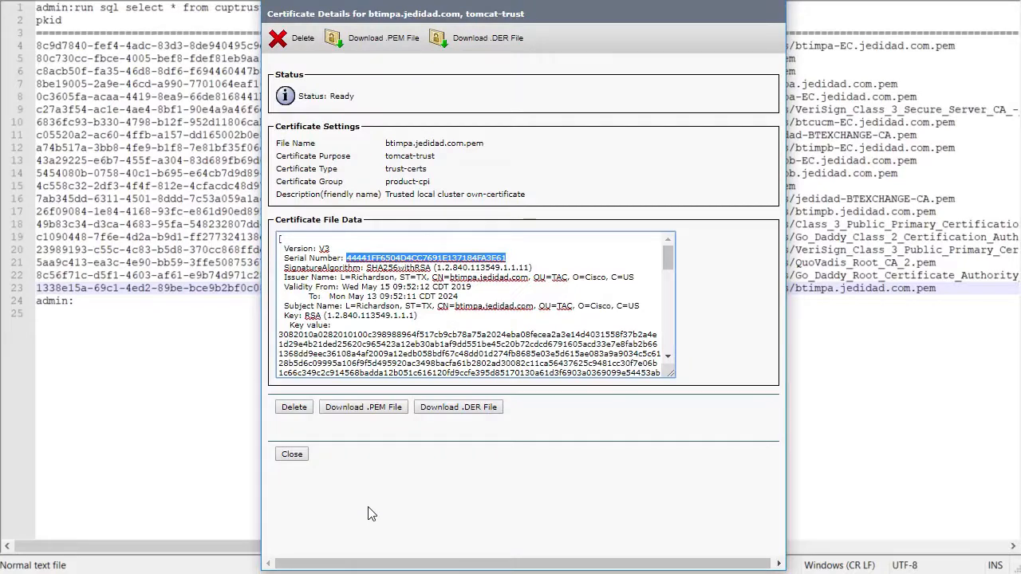
click(294, 407)
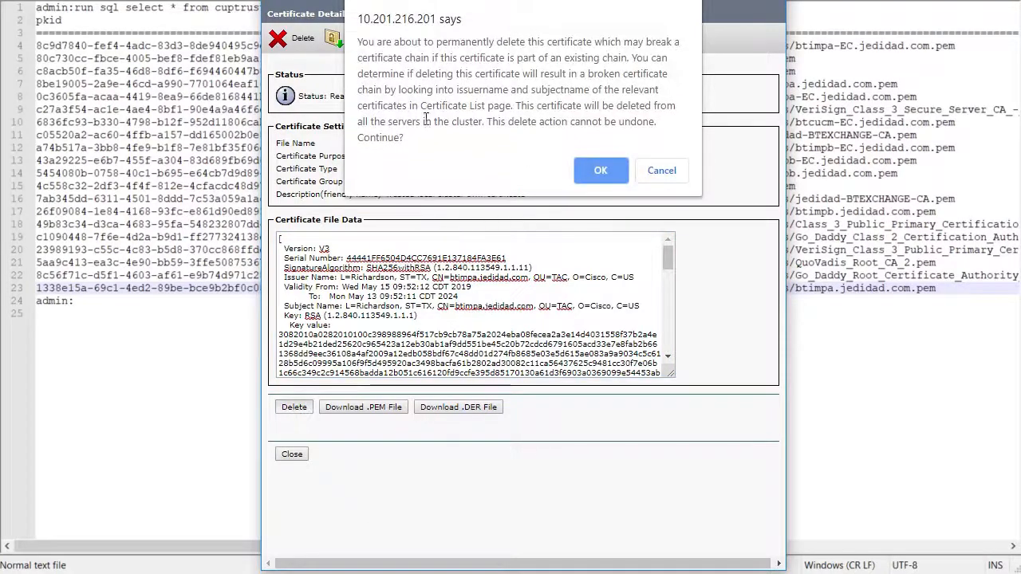
click(611, 169)
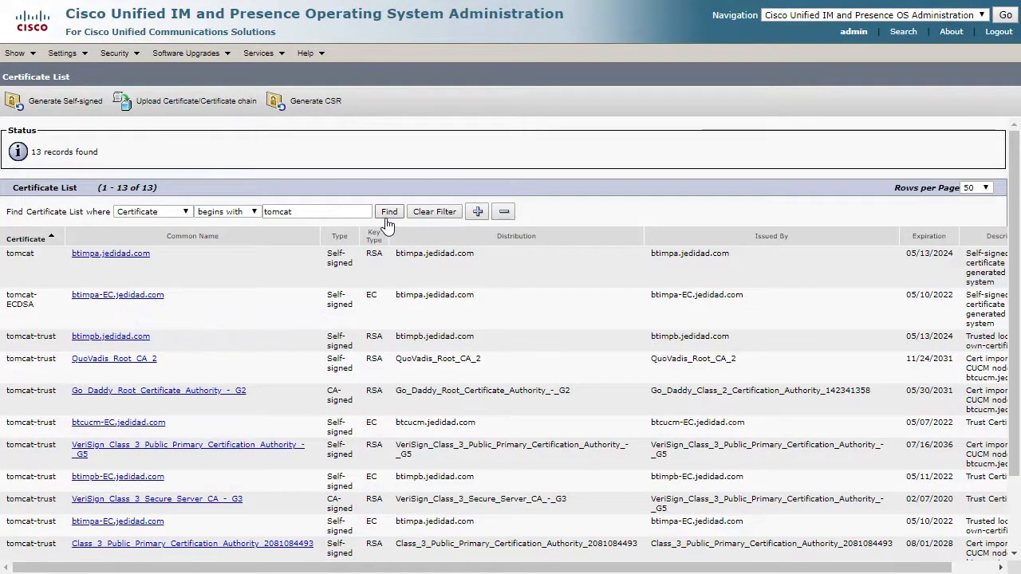
Regenerate the self-signed tomcat certificate for btimpa.jedidad.com, close its details and refresh the certificate list
click(123, 255)
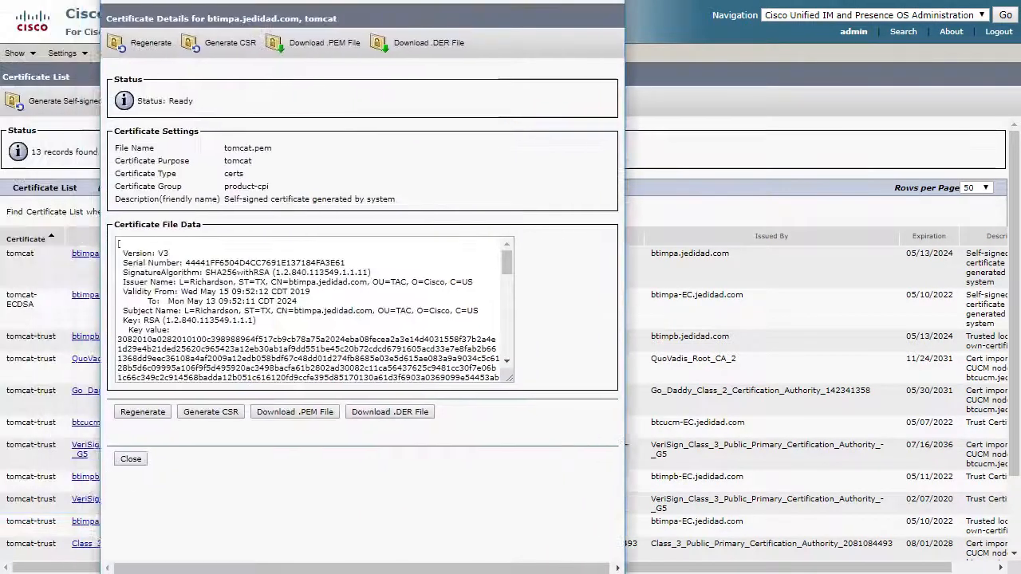
drag(319, 1, 480, 0)
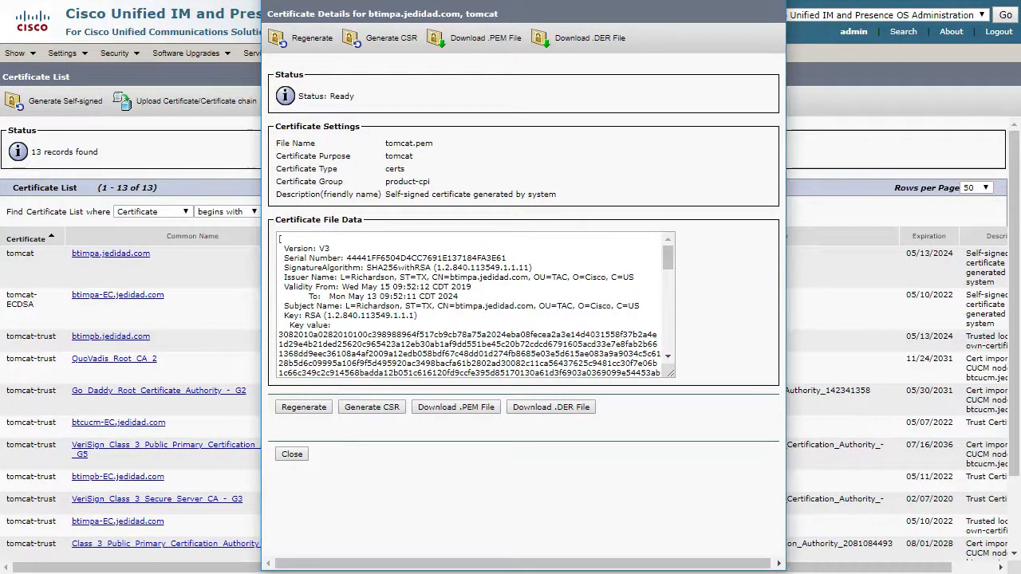
click(305, 410)
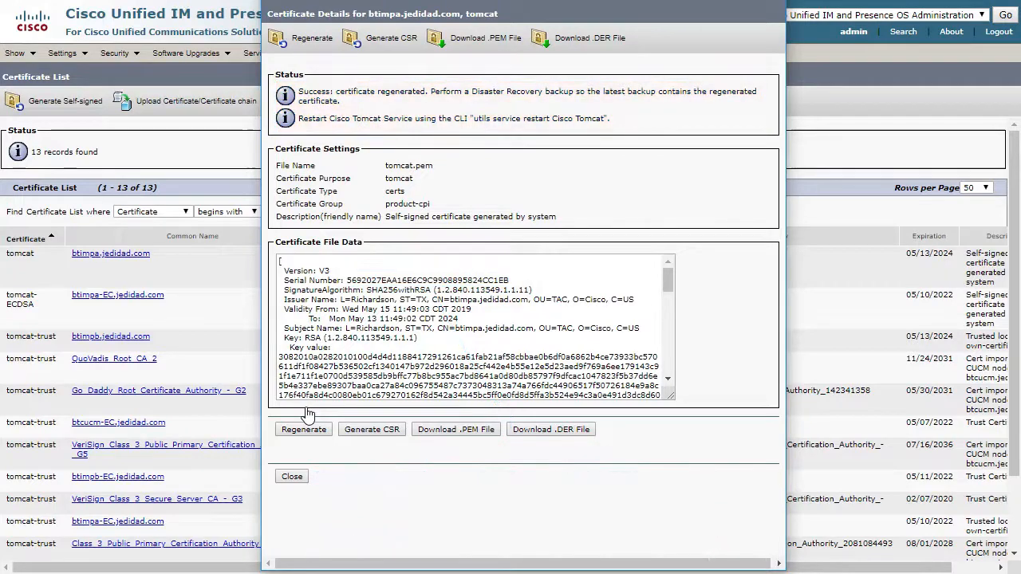
click(299, 478)
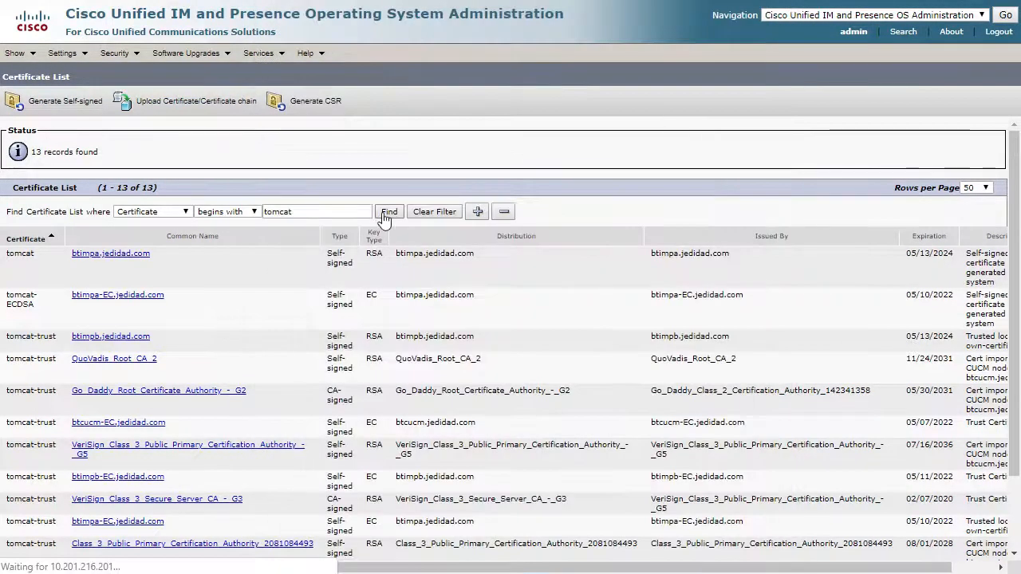
click(387, 213)
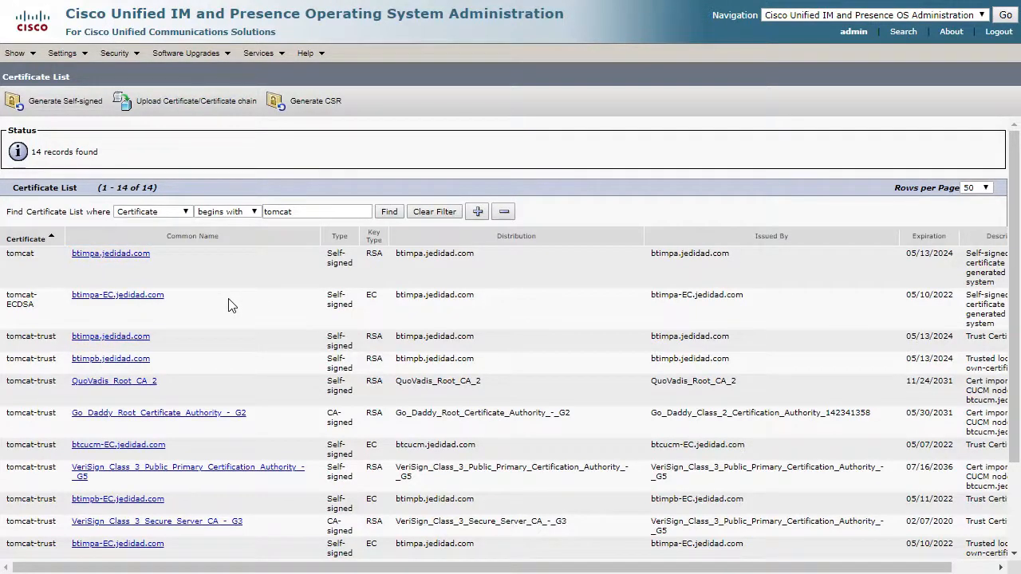
Switch to the PuTTY session and restart the Tomcat service with "utils service restart Cisco Tomcat"
key(alt+Tab)
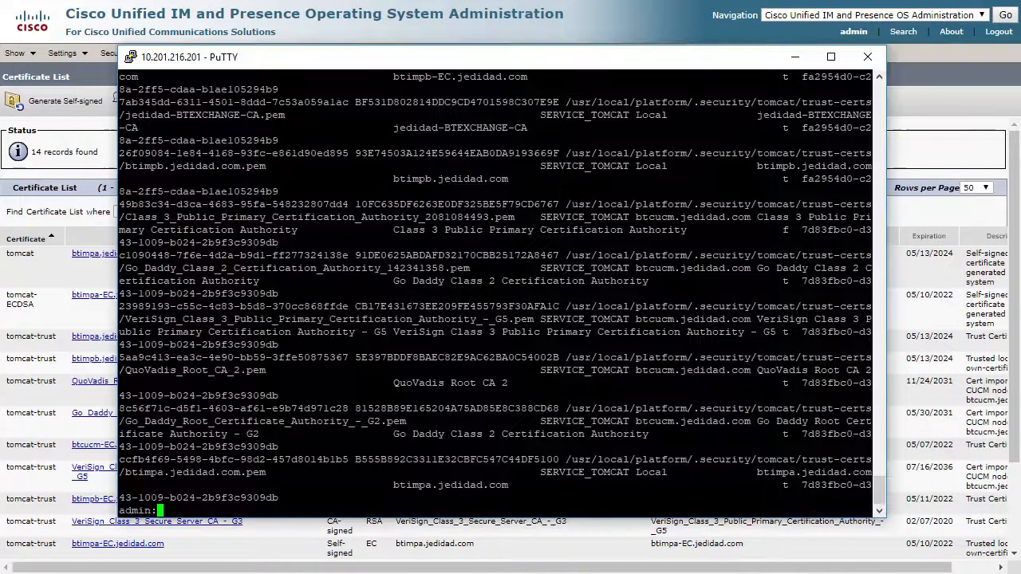
text(utils service restart Cisco Tomcat)
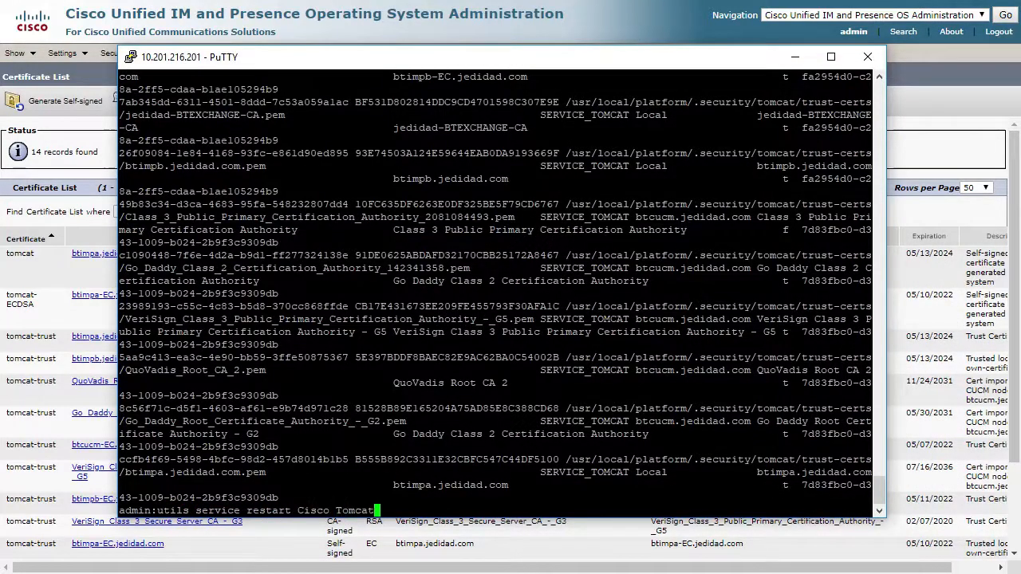
key(Return)
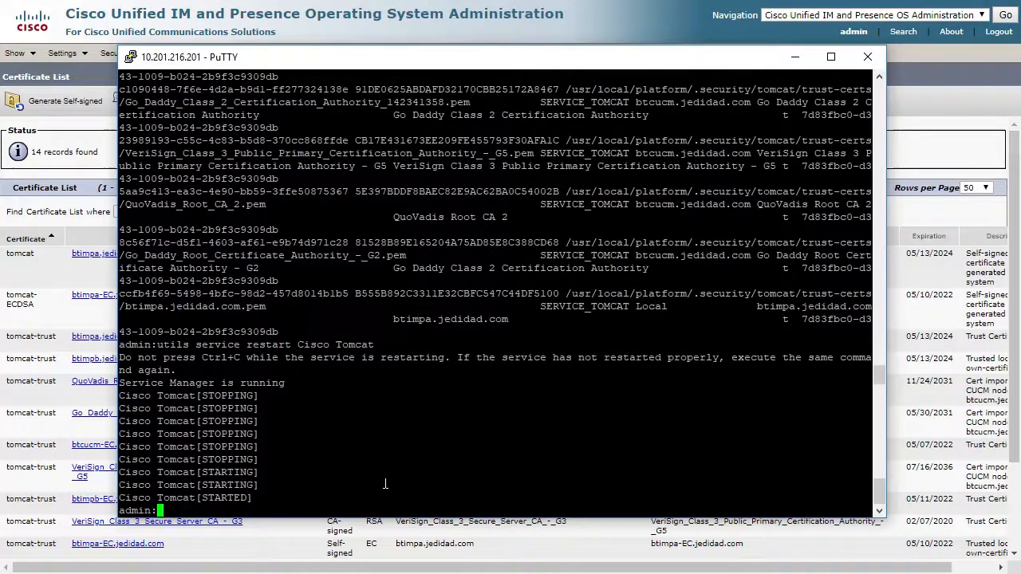
Execute "run sql select * from cupowncertificate" and copy the complete output into the text editor
text(run sql )
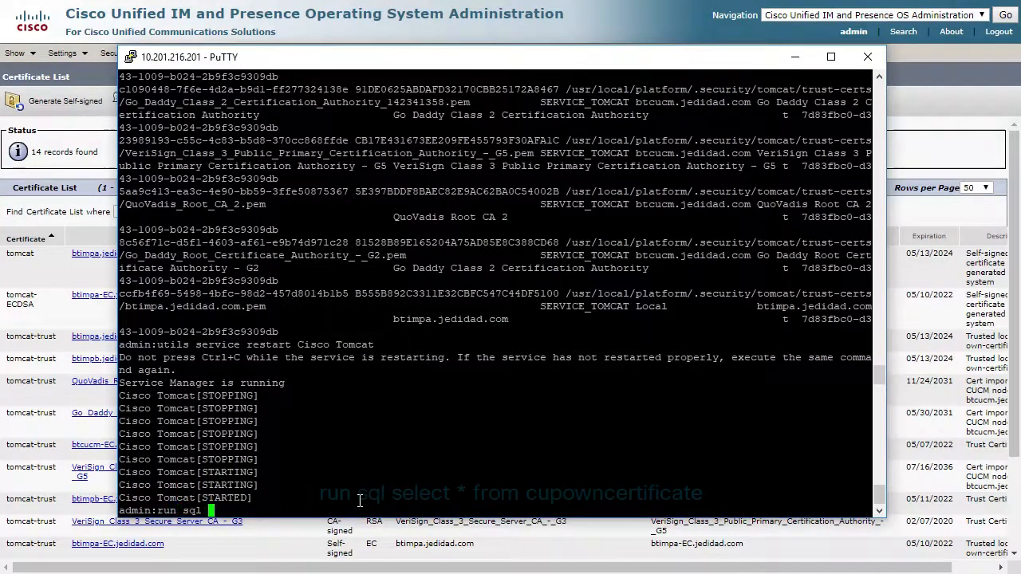
text(select * from cupown)
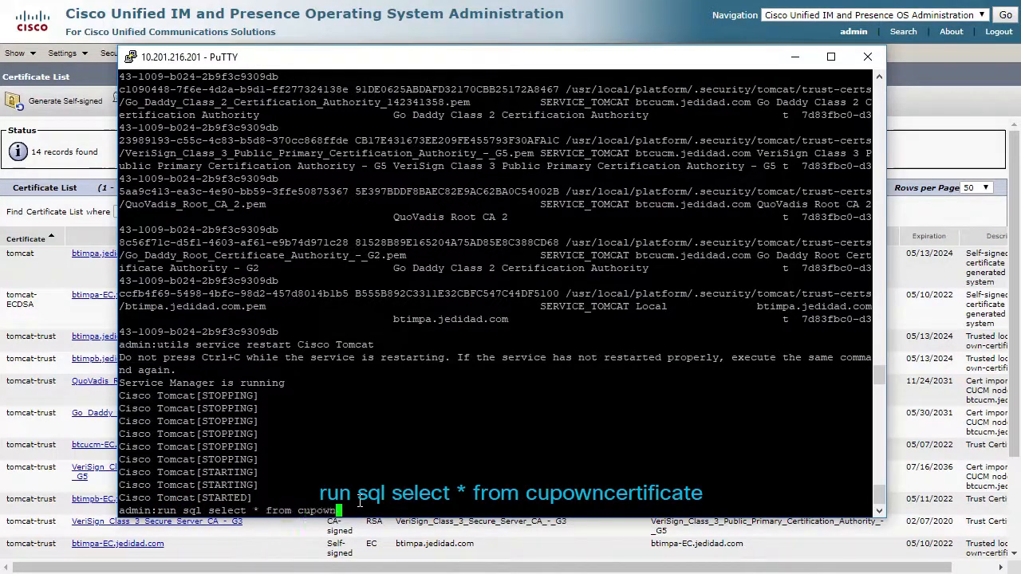
text(certificate)
key(Return)
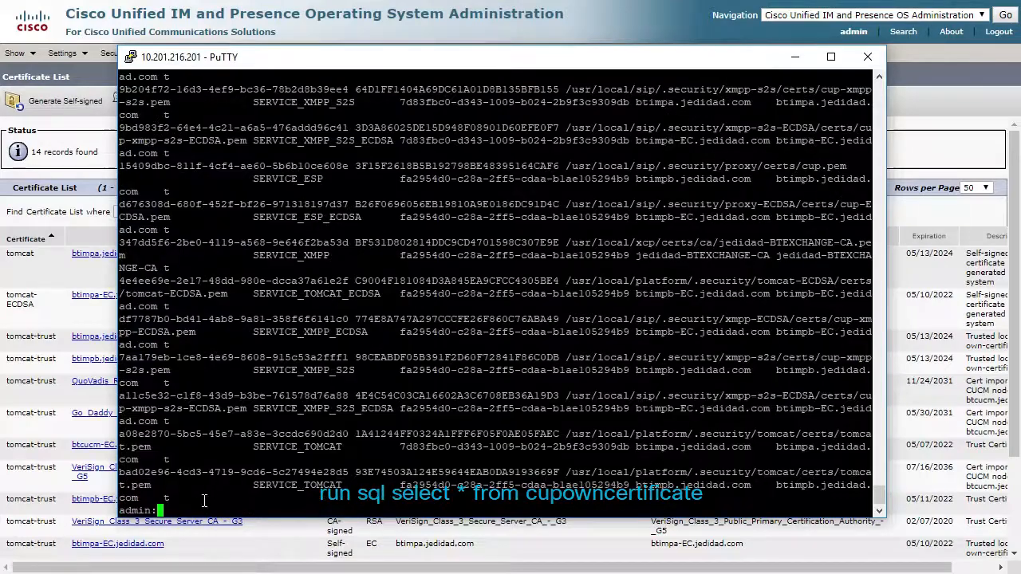
drag(205, 501, 121, 241)
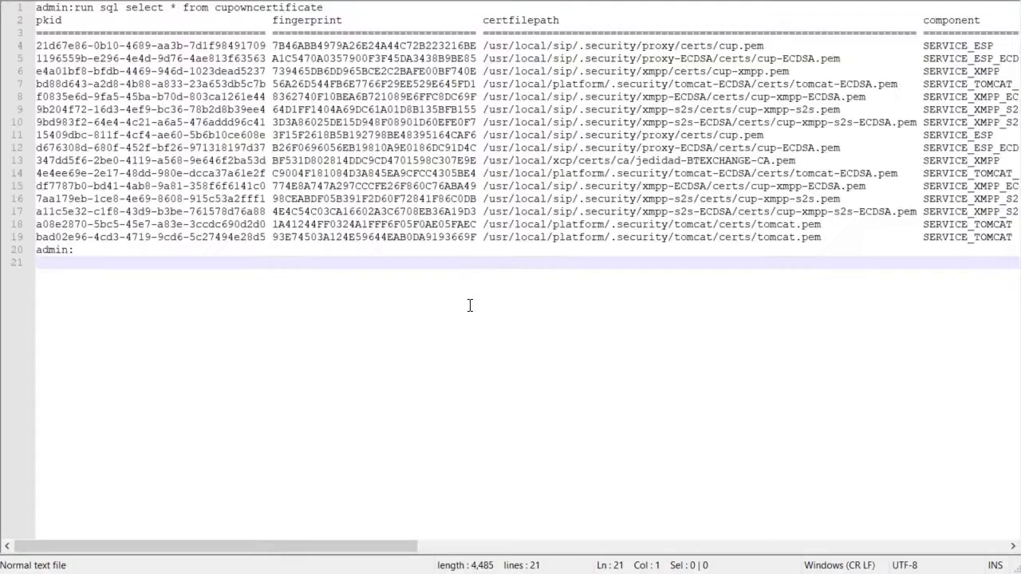
key(ctrl+v)
Return to PuTTY and reuse the previous query, changing its table so it executes "run sql select * from cuptrustcertificate"
key(alt+Tab)
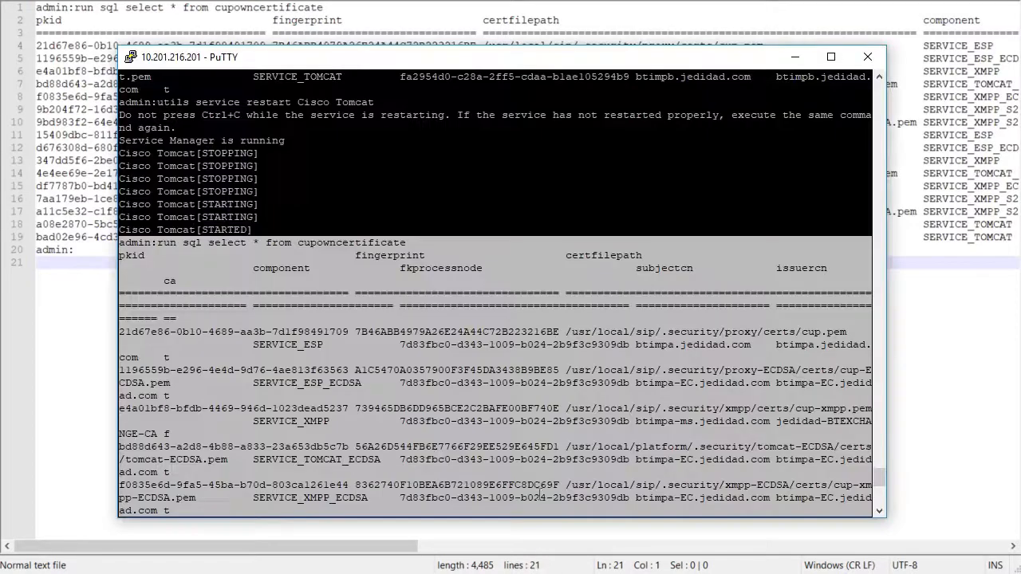
key(Up)
key(BackSpace)
key(BackSpace)
key(BackSpace)
key(BackSpace)
key(BackSpace)
key(BackSpace)
key(BackSpace)
key(BackSpace)
key(BackSpace)
key(BackSpace)
key(BackSpace)
key(BackSpace)
key(BackSpace)
key(BackSpace)
text(trustcertificate)
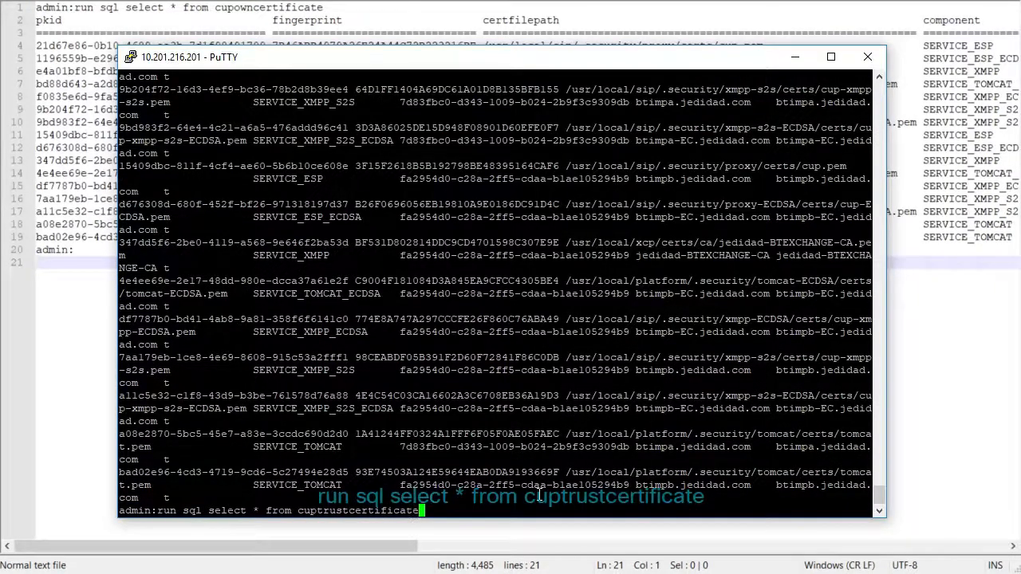
key(Return)
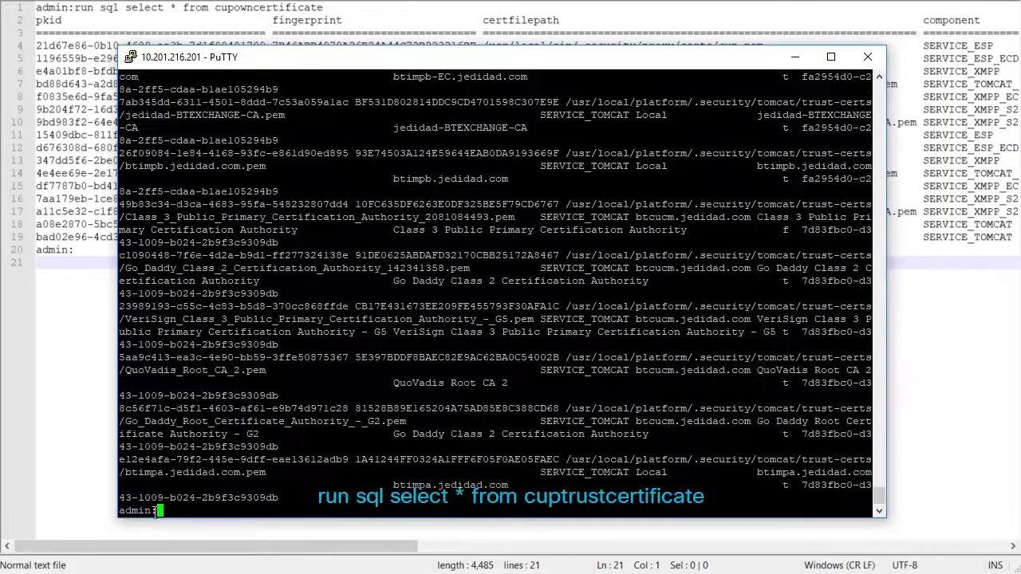
Copy the cuptrustcertificate output below the cupowncertificate output in the text editor, and compare btimpa's tomcat.pem fingerprint across both tables
scroll(164, 446, up, 5)
drag(160, 511, 118, 459)
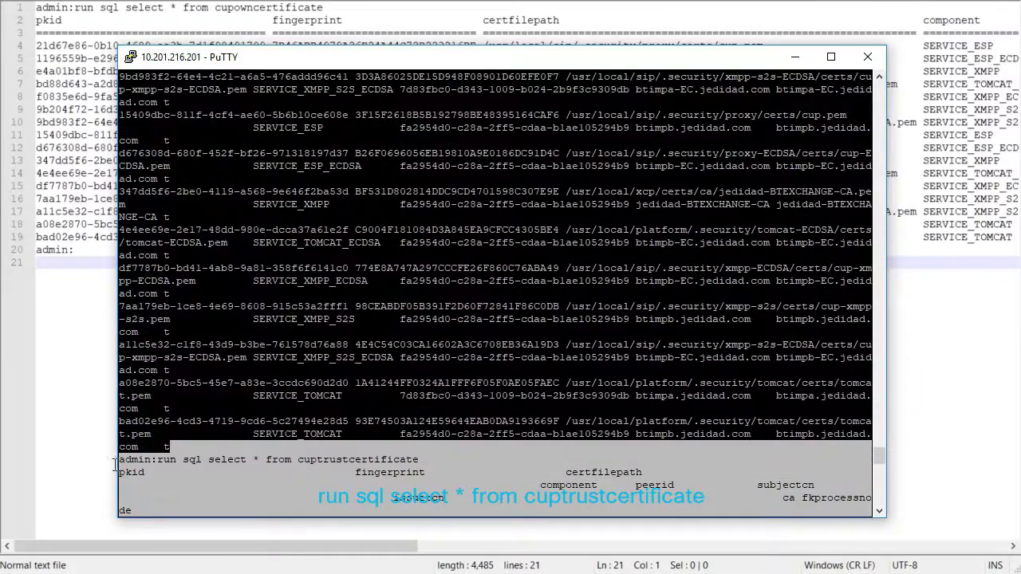
key(alt+Tab)
key(Return)
key(ctrl+v)
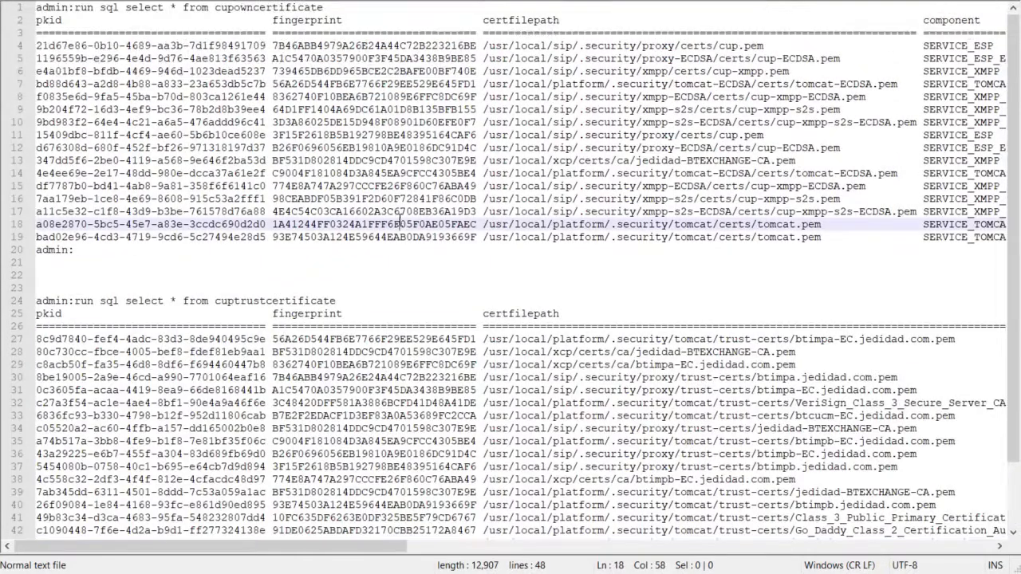
double_click(398, 224)
scroll(398, 224, down, 2)
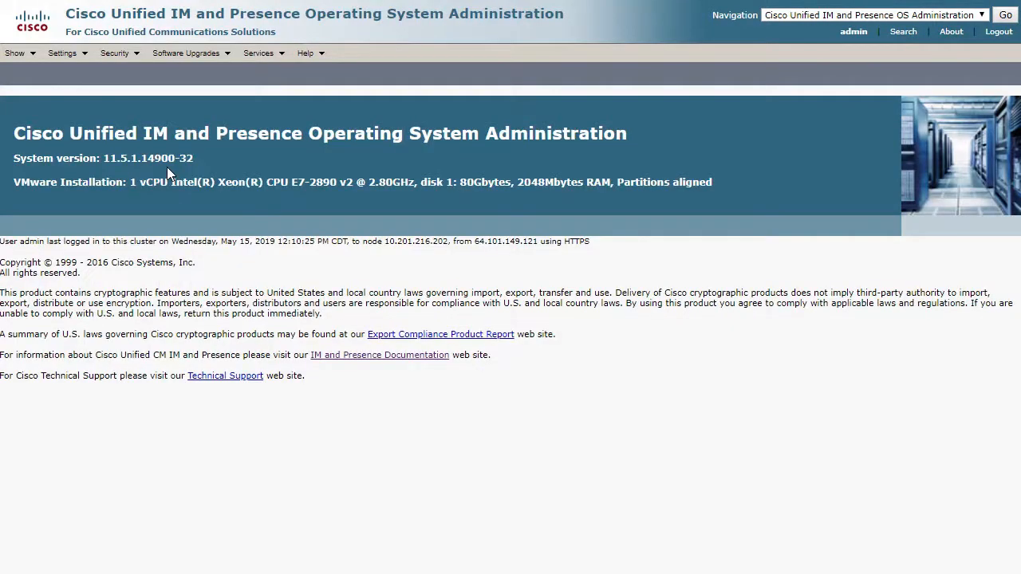
Open the IM and Presence node's certificate list and search for certificates whose name begins with "tomcat"
mouse_move(115, 53)
click(135, 73)
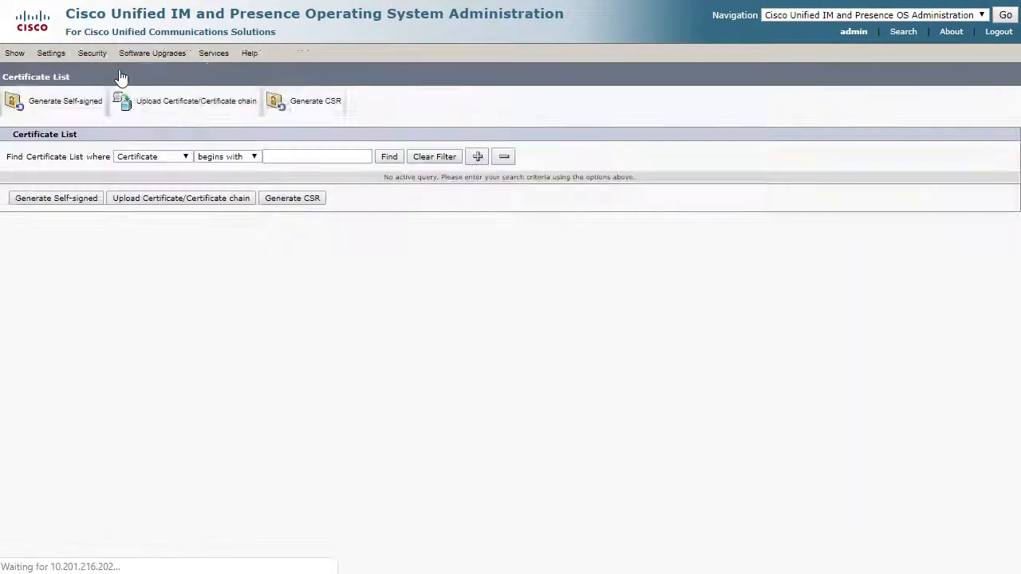
click(352, 157)
text(tomcat)
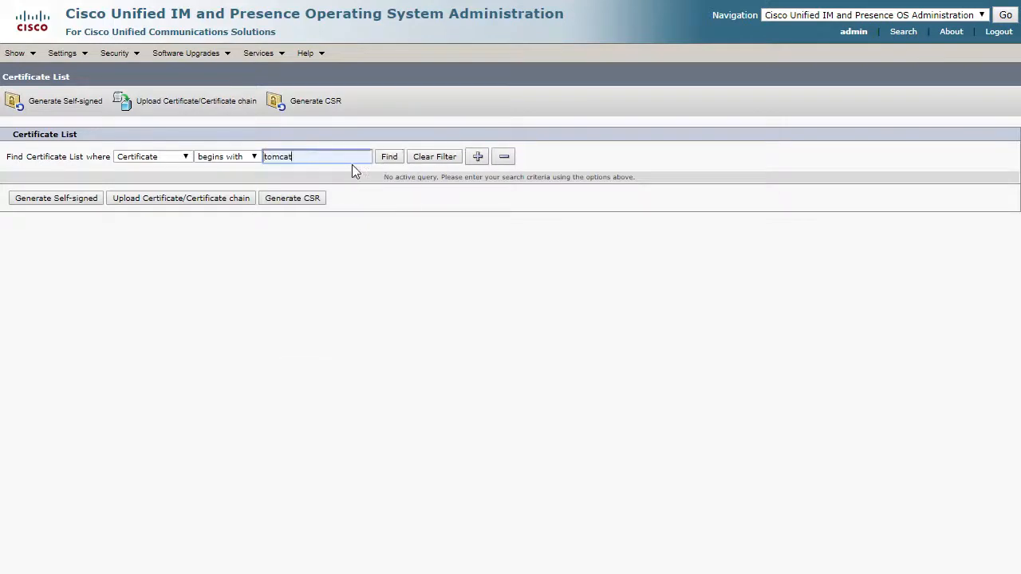
click(388, 157)
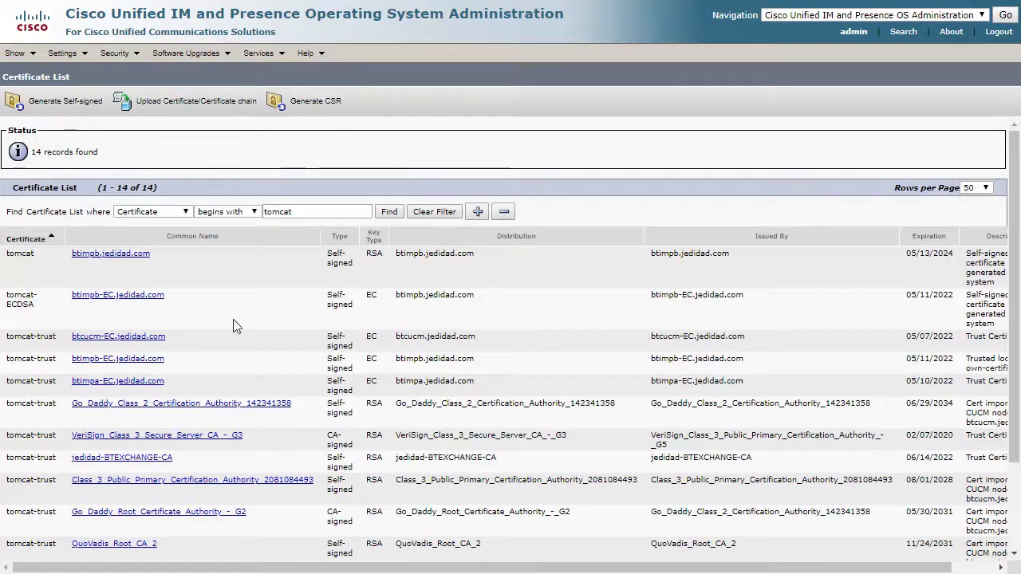
View the details of the RSA tomcat-trust certificate for btimpa.jedidad.com, check its serial number, and close the details
scroll(233, 319, down, 3)
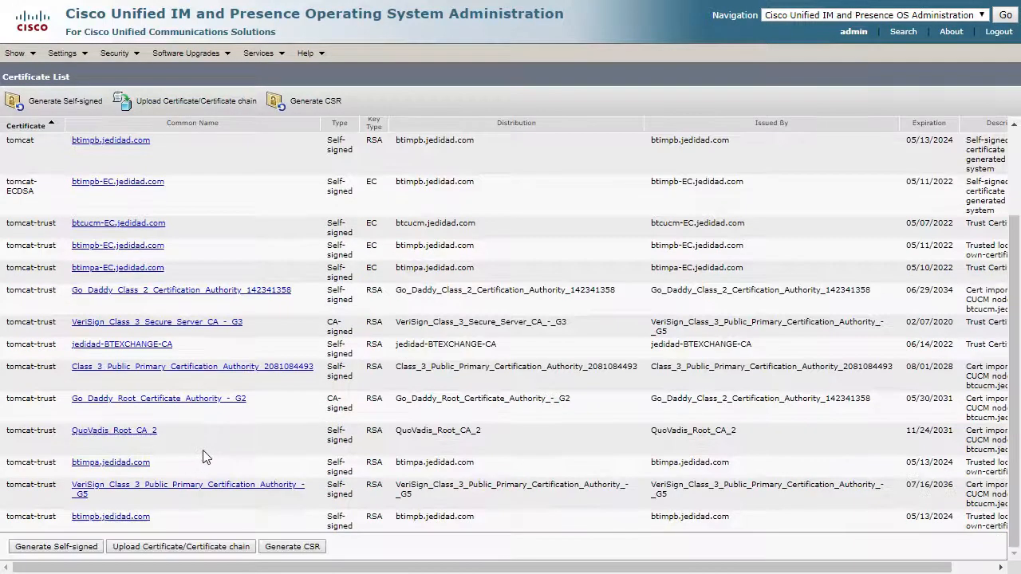
click(115, 464)
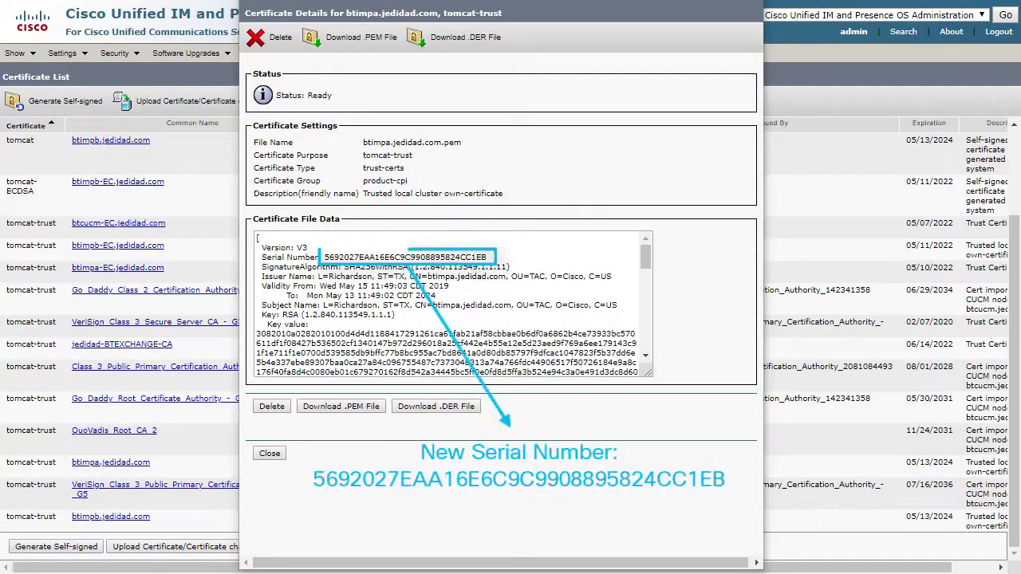
double_click(445, 257)
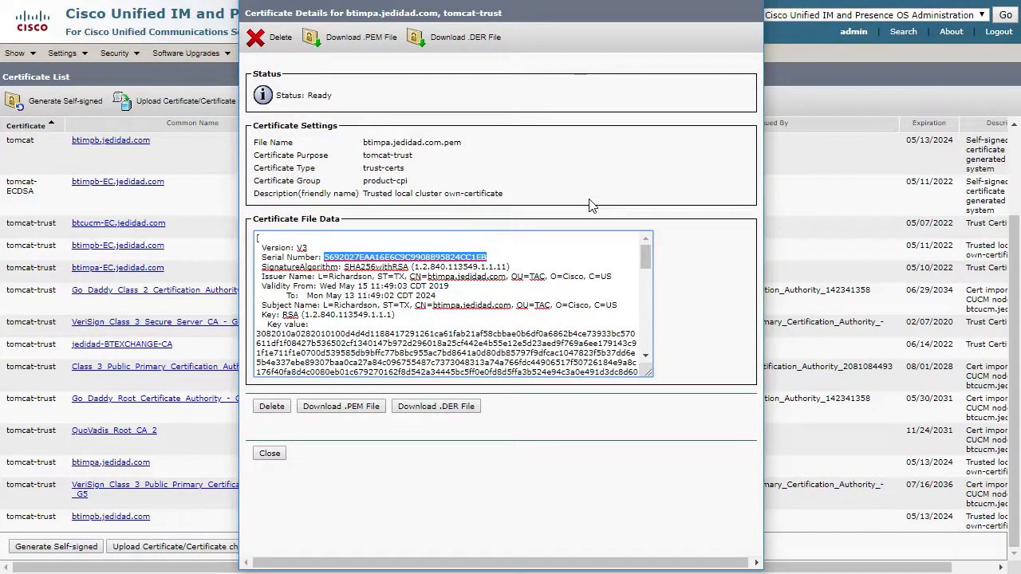
click(269, 454)
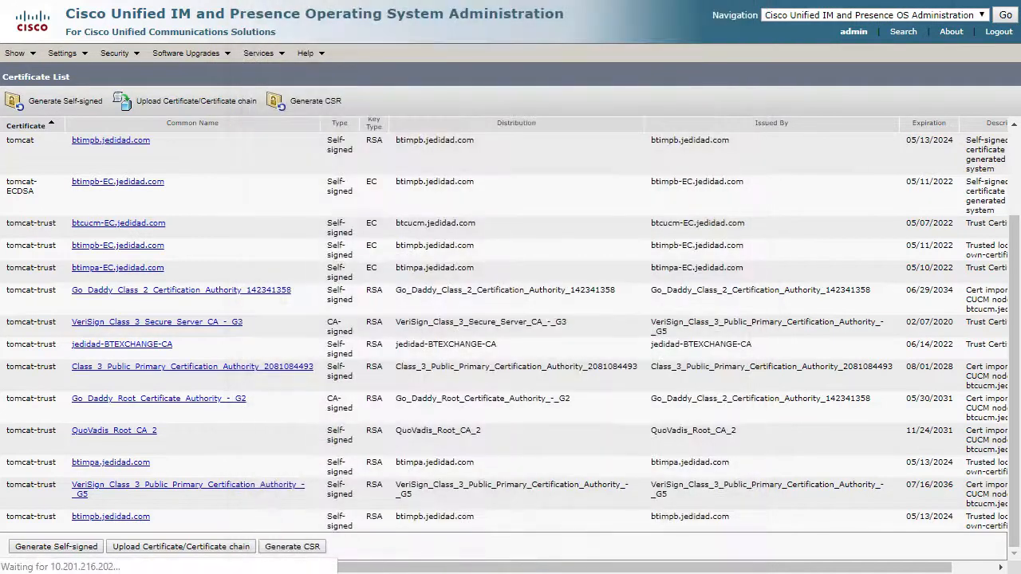